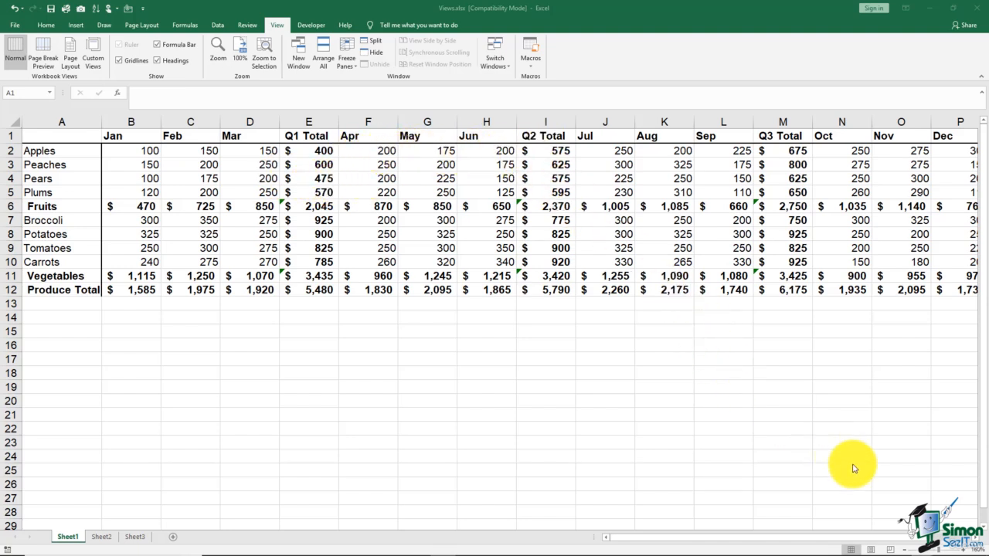
# Step: Examine the sheet's monthly, quarterly and year total columns, as well as the Fruits, Vegetables and Produce Total rows
pyautogui.click(972, 538)
pyautogui.click(973, 539)
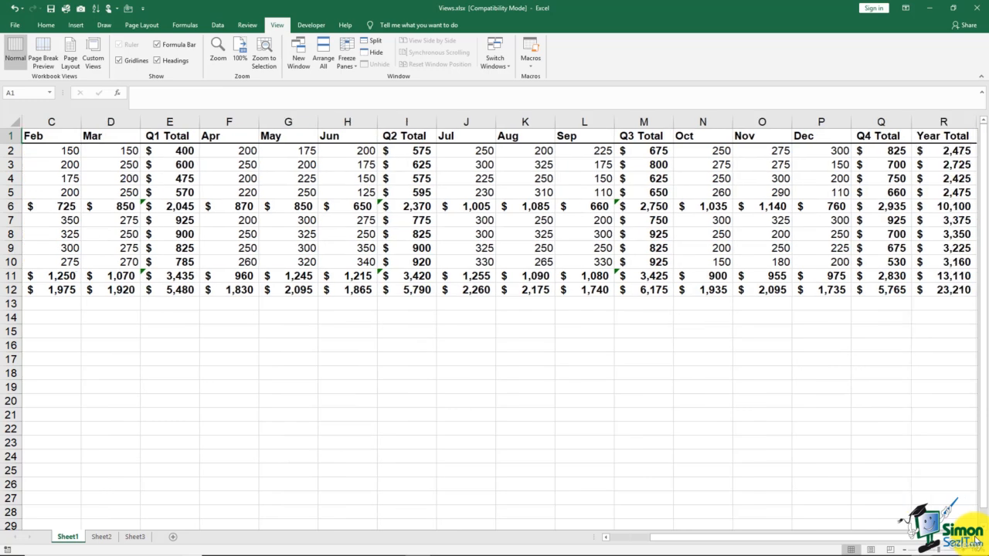
pyautogui.click(973, 539)
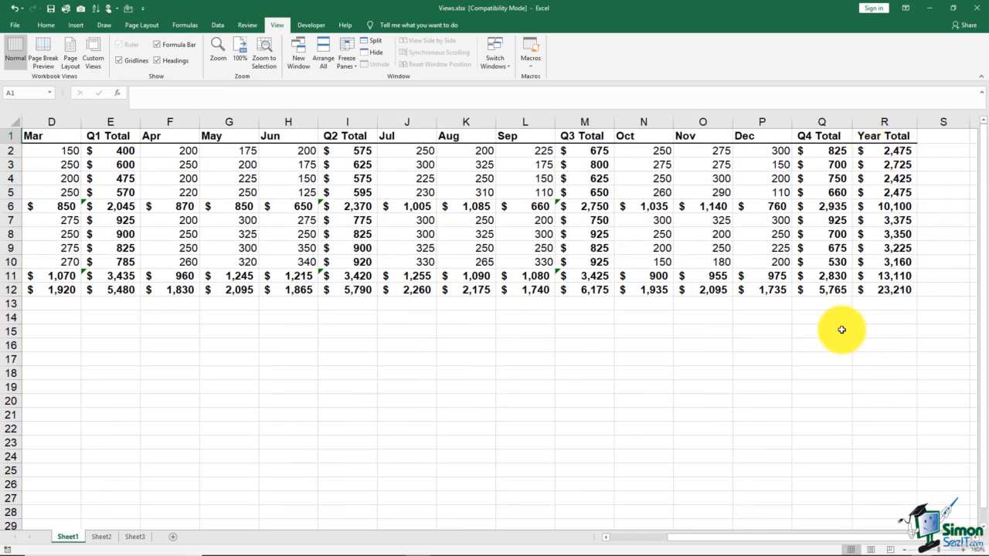
pyautogui.moveTo(808, 539); pyautogui.dragTo(701, 545)
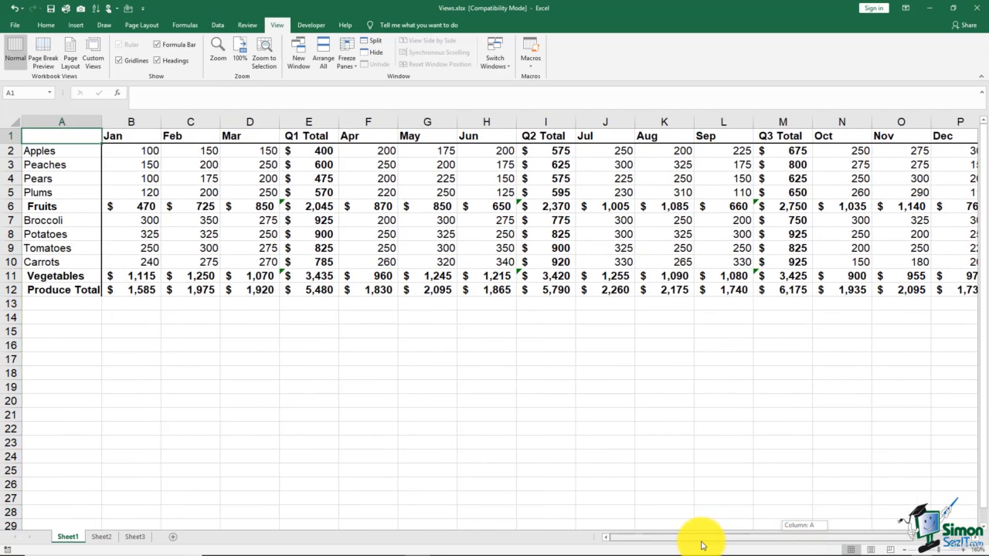
pyautogui.click(11, 207)
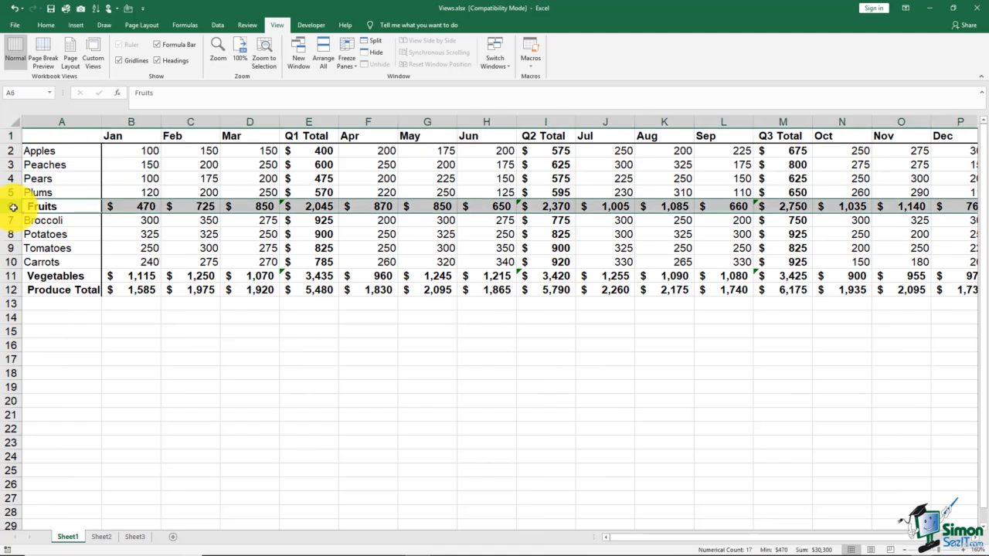
pyautogui.click(12, 275)
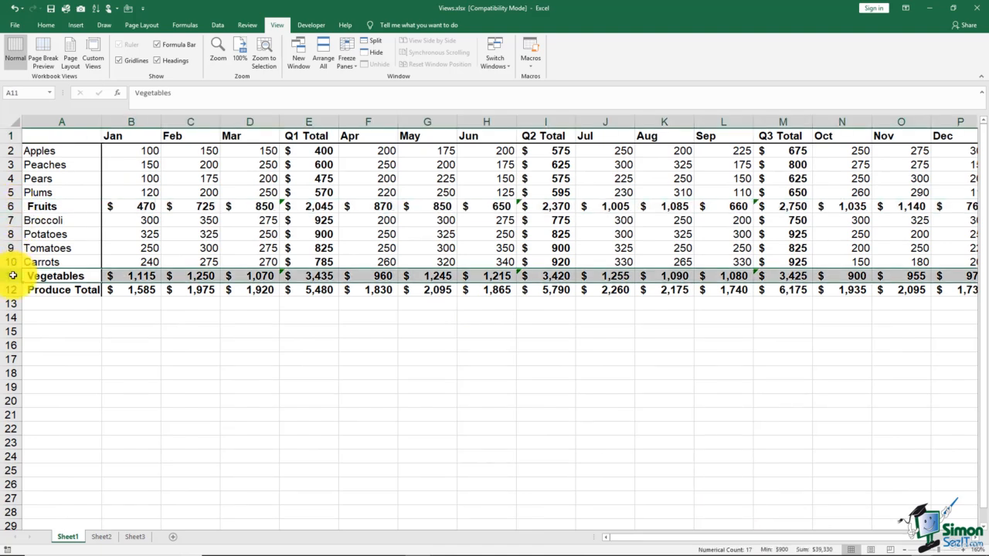
pyautogui.click(11, 289)
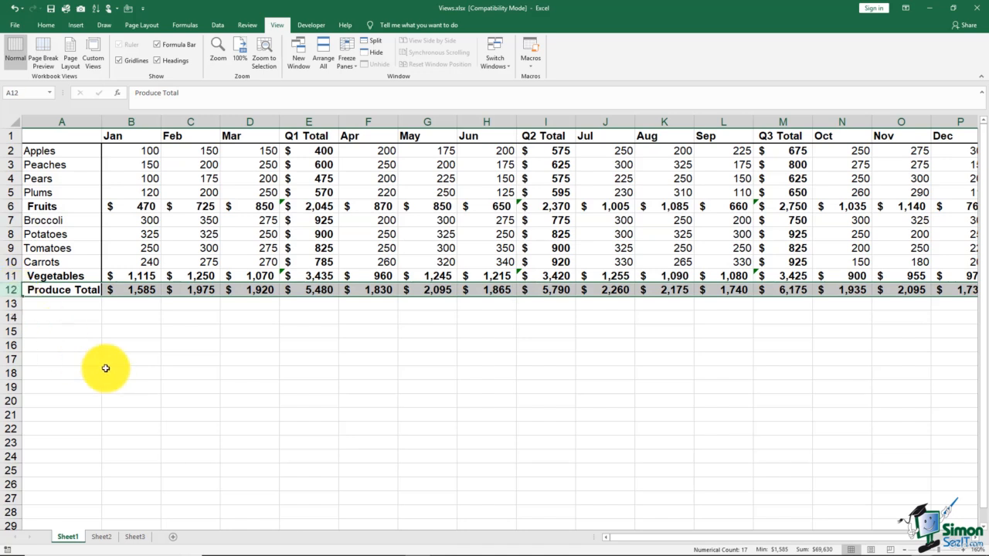
pyautogui.click(136, 378)
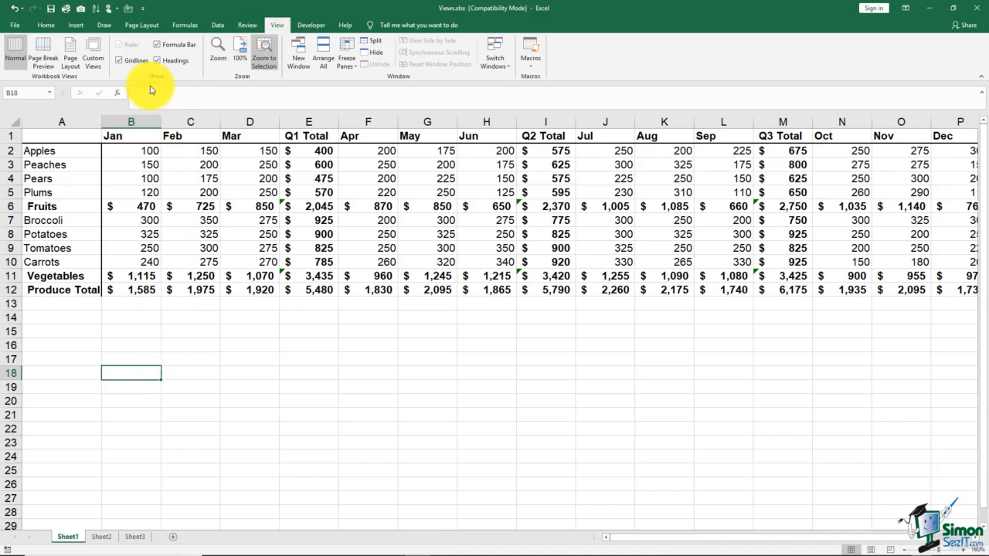
# Step: Save the full sheet as a custom view named Original, including print settings and hidden rows, columns and filter settings
pyautogui.click(91, 62)
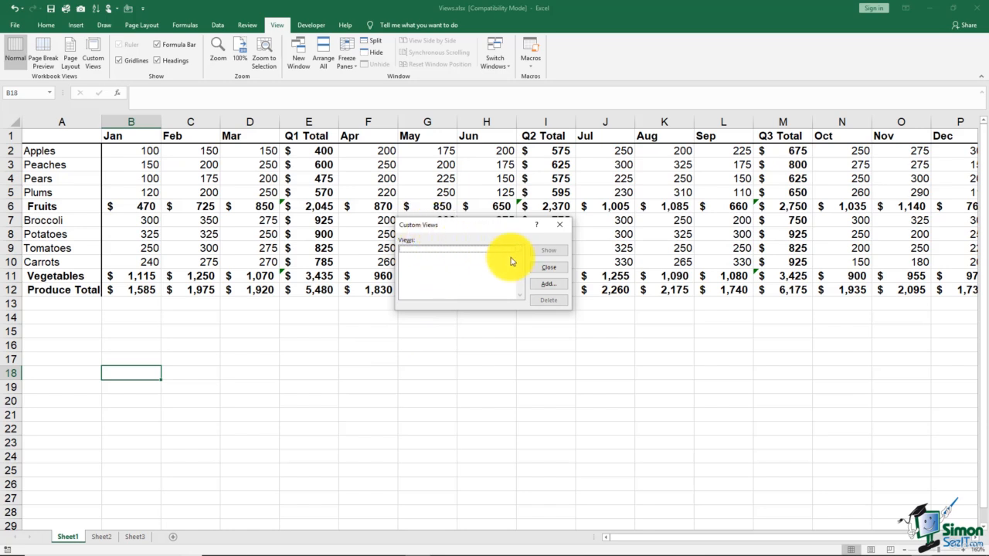
pyautogui.click(546, 289)
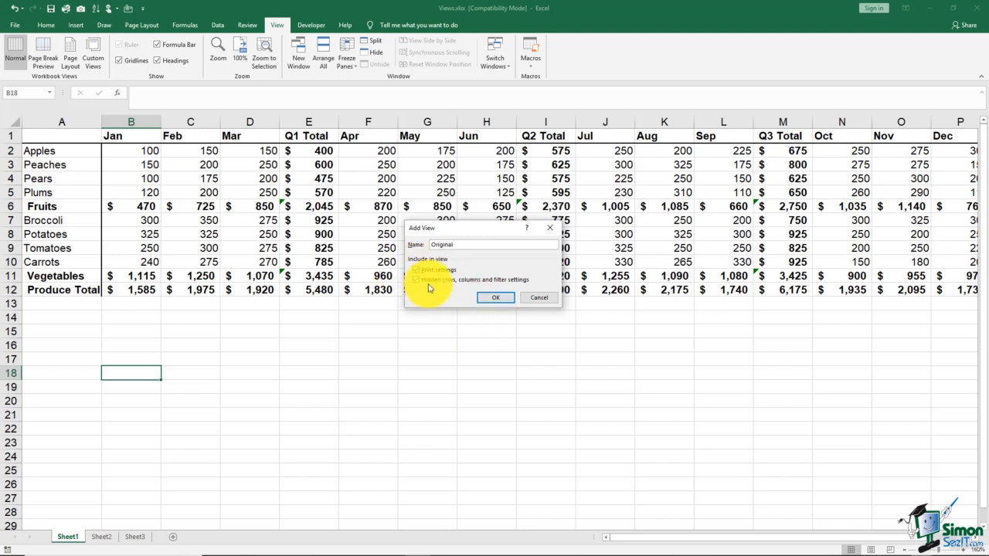
pyautogui.click(495, 298)
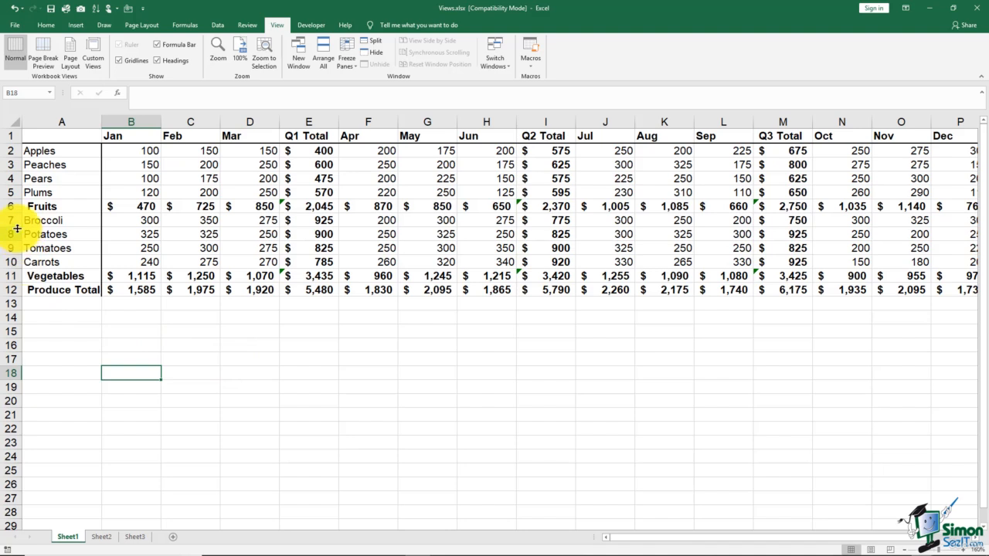
# Step: Hide rows 7 through 12, from Broccoli to Produce Total, leaving only the fruit data
pyautogui.moveTo(8, 220); pyautogui.dragTo(13, 290)
pyautogui.rightClick(49, 257)
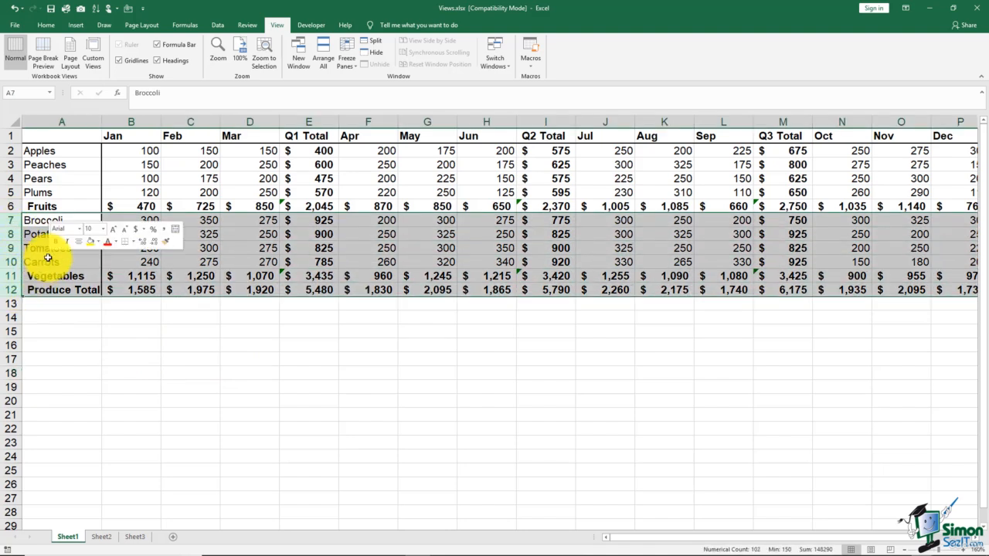
pyautogui.click(78, 393)
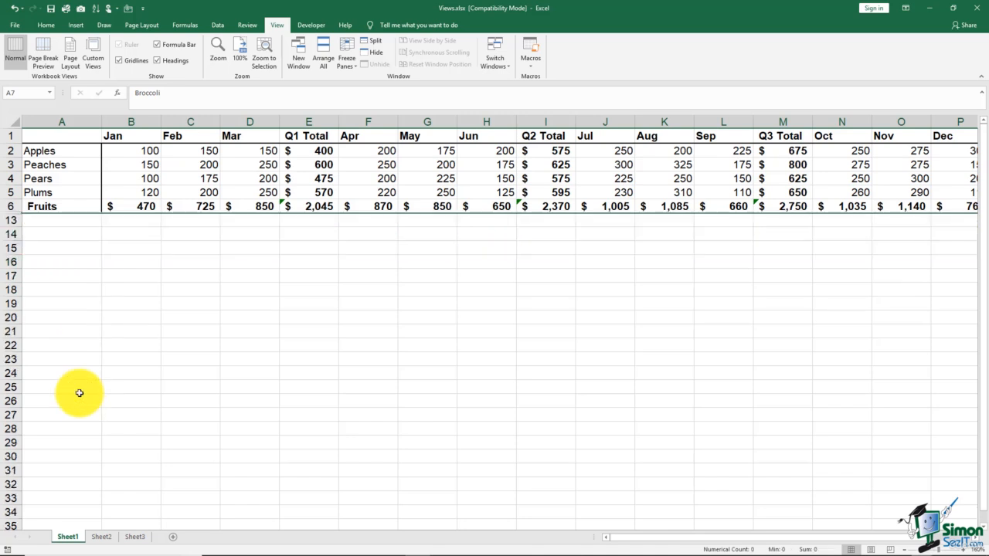
pyautogui.click(122, 335)
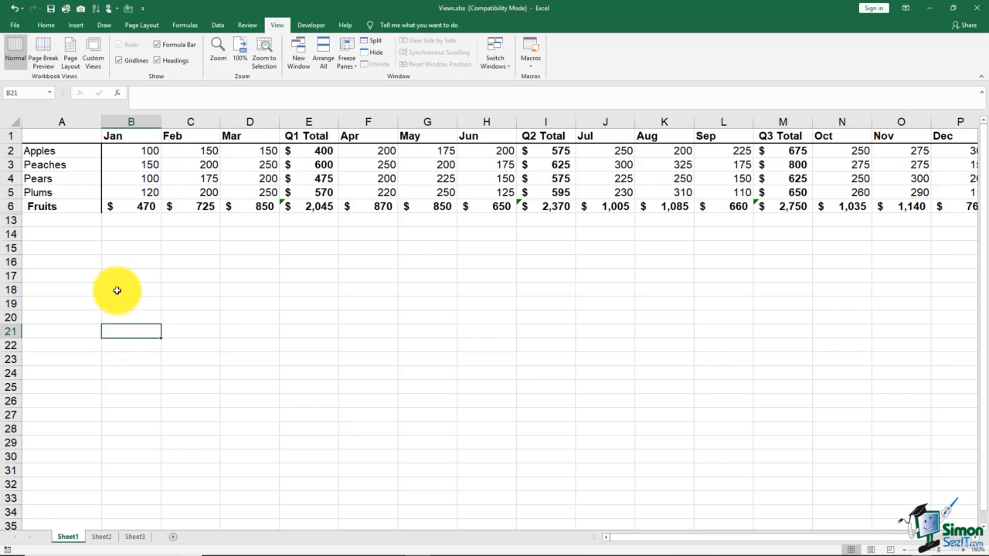
# Step: Save the fruit-only layout as a custom view named Fruits, including print settings and hidden rows, columns and filter settings
pyautogui.click(95, 67)
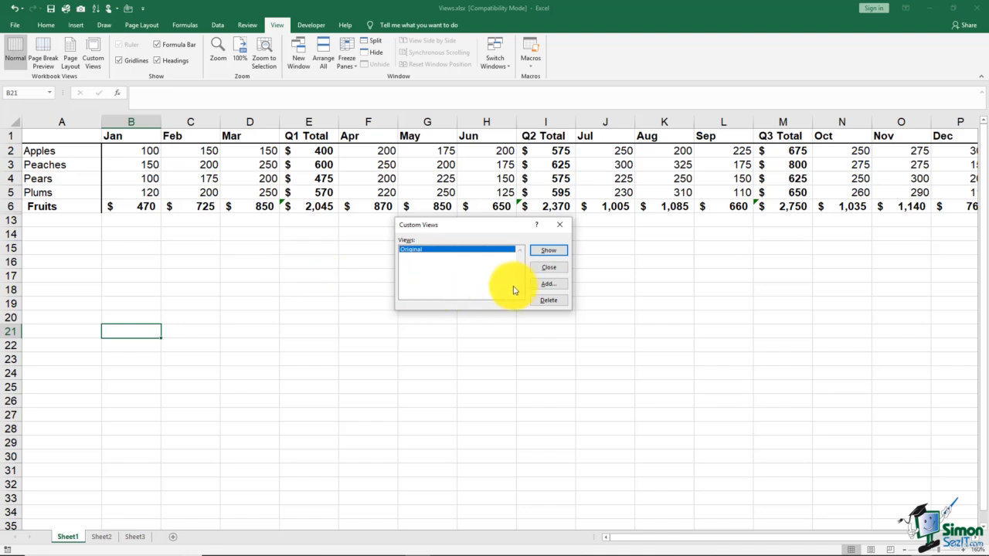
pyautogui.click(542, 285)
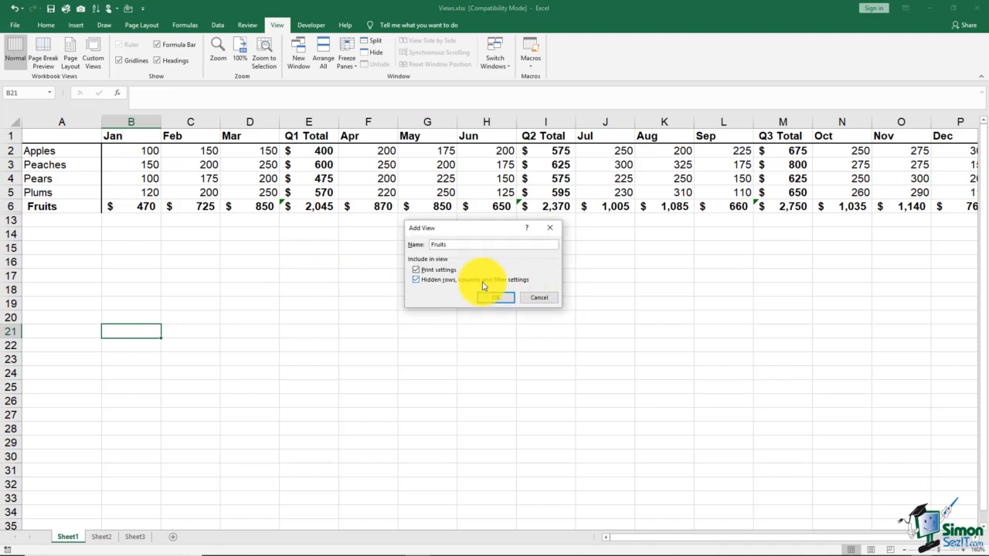
pyautogui.click(495, 298)
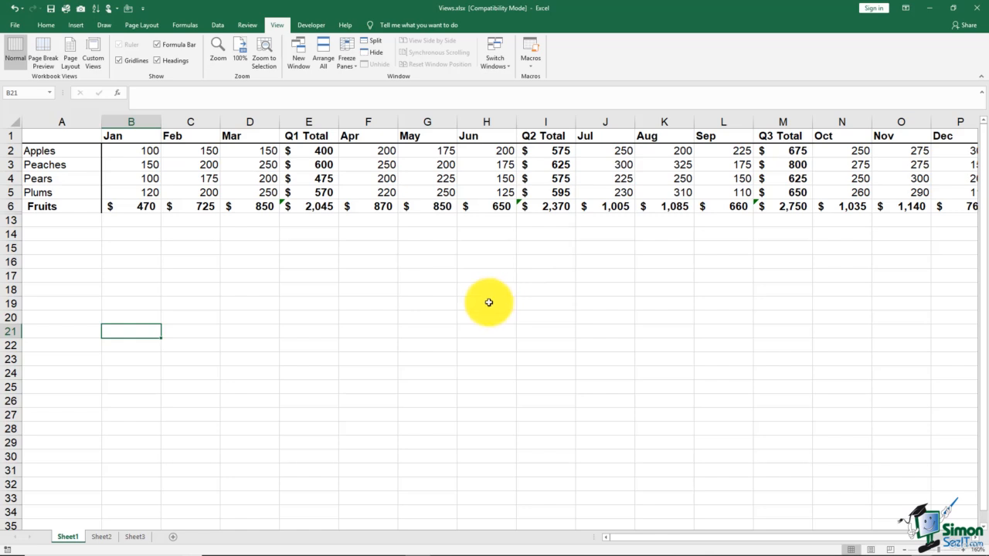
# Step: Show the Original custom view and hide the fruit rows 2 through 6, from Apples to Fruits
pyautogui.click(96, 59)
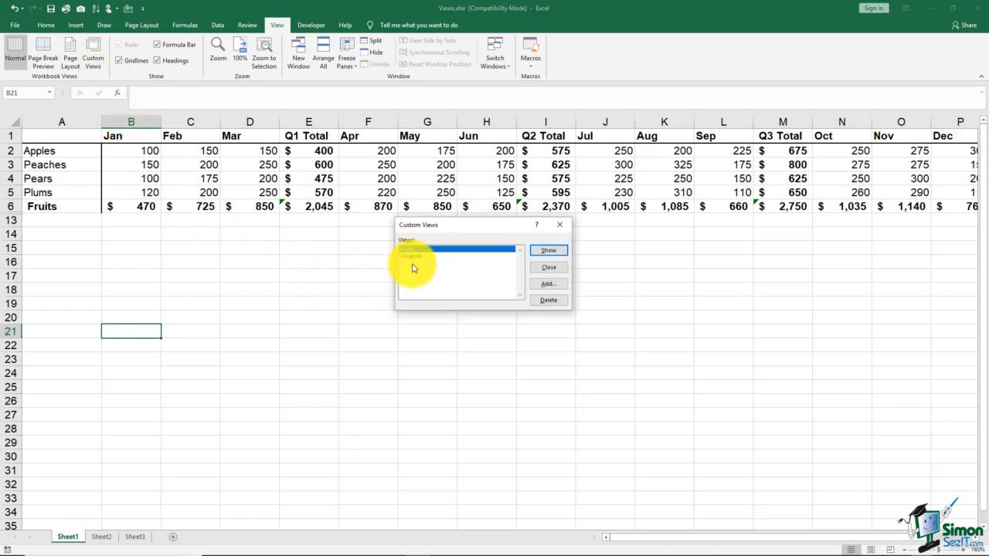
pyautogui.click(547, 252)
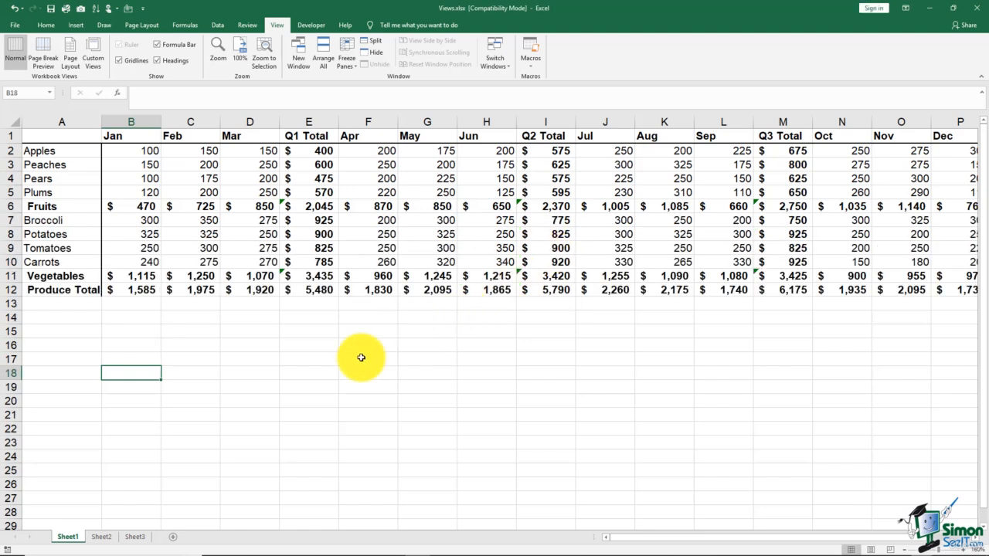
pyautogui.moveTo(11, 149); pyautogui.dragTo(18, 199)
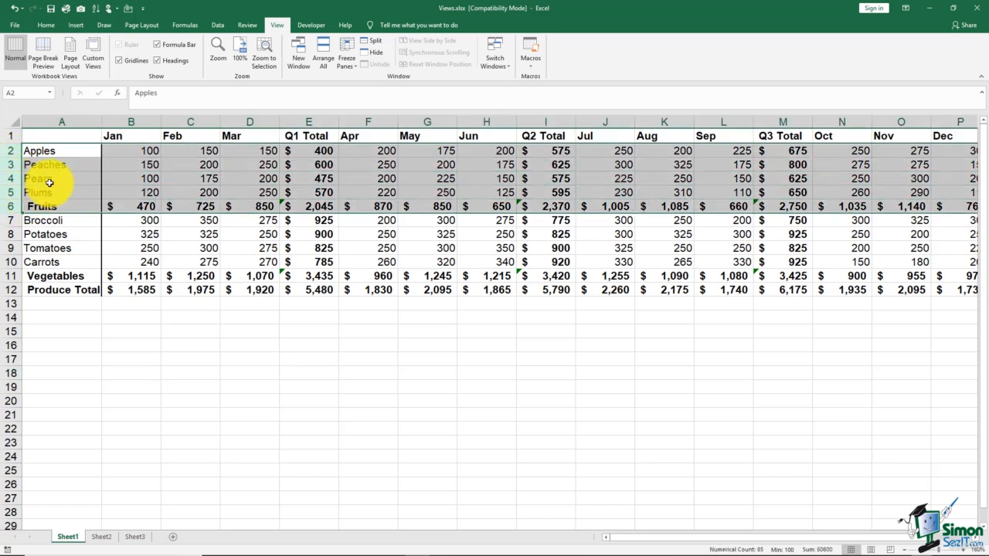
pyautogui.rightClick(49, 182)
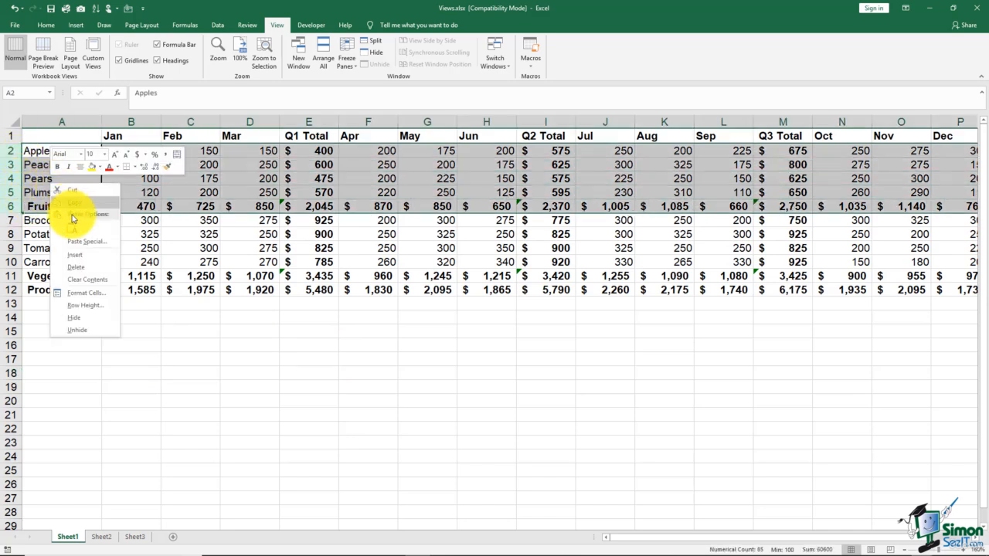
pyautogui.click(82, 319)
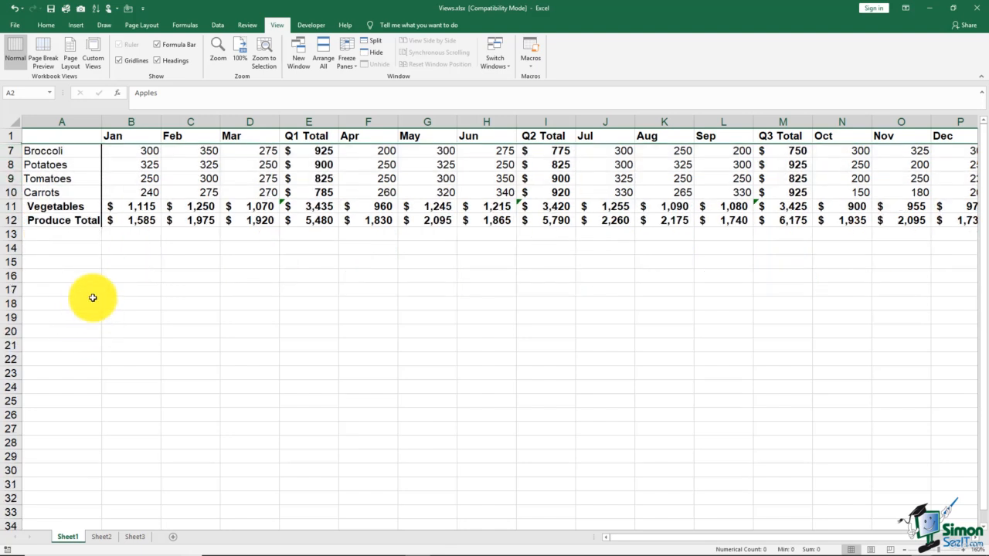
# Step: Hide the Produce Total row so only the vegetable data remains below the headings
pyautogui.click(10, 220)
pyautogui.rightClick(11, 220)
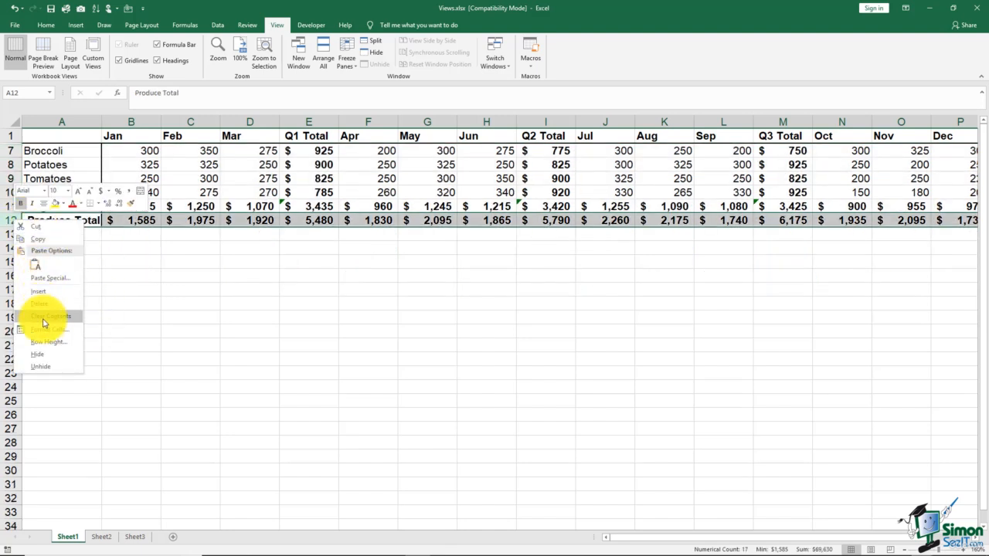
pyautogui.click(48, 356)
pyautogui.click(93, 318)
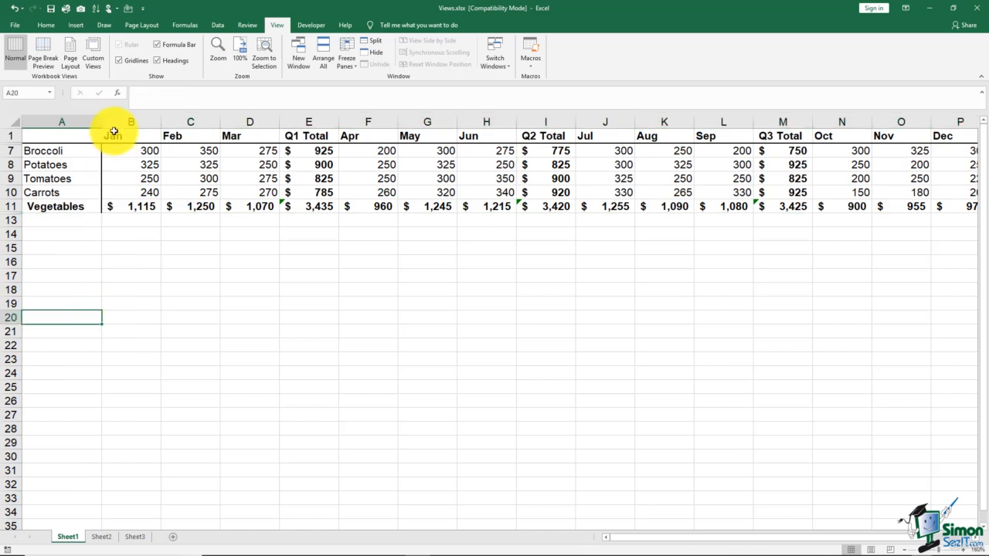
# Step: Save the vegetable-only layout as a custom view named Veggies, including print settings and hidden rows, columns and filter settings
pyautogui.click(93, 62)
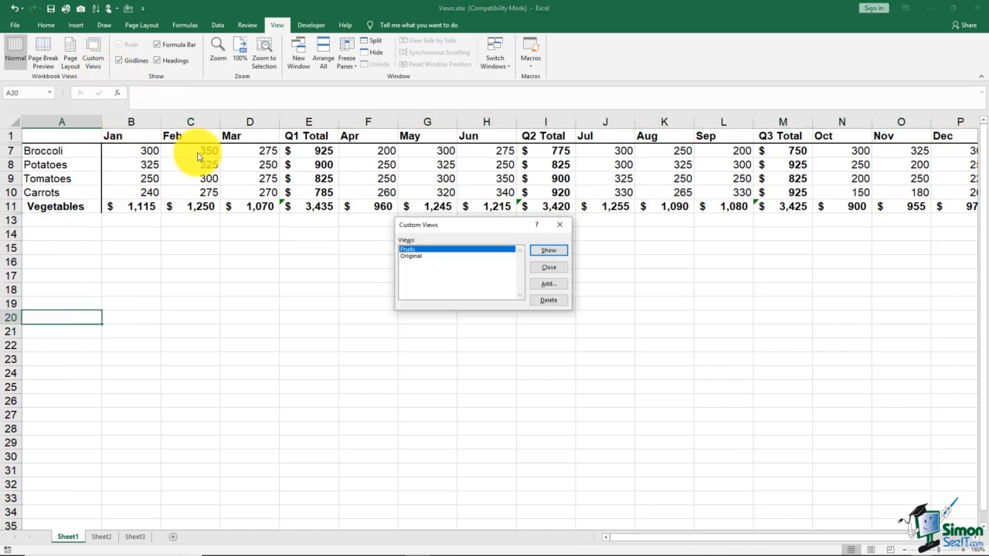
pyautogui.click(546, 284)
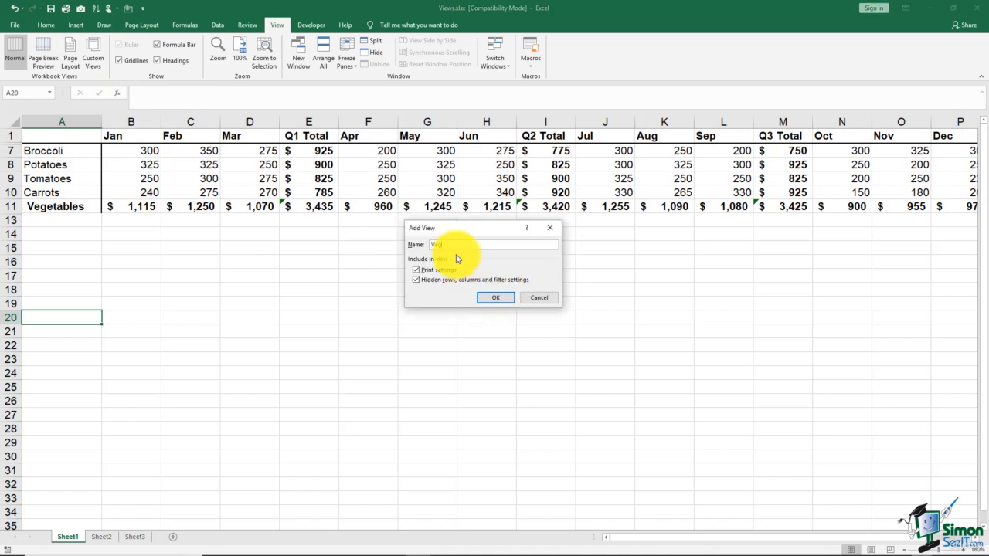
pyautogui.click(495, 298)
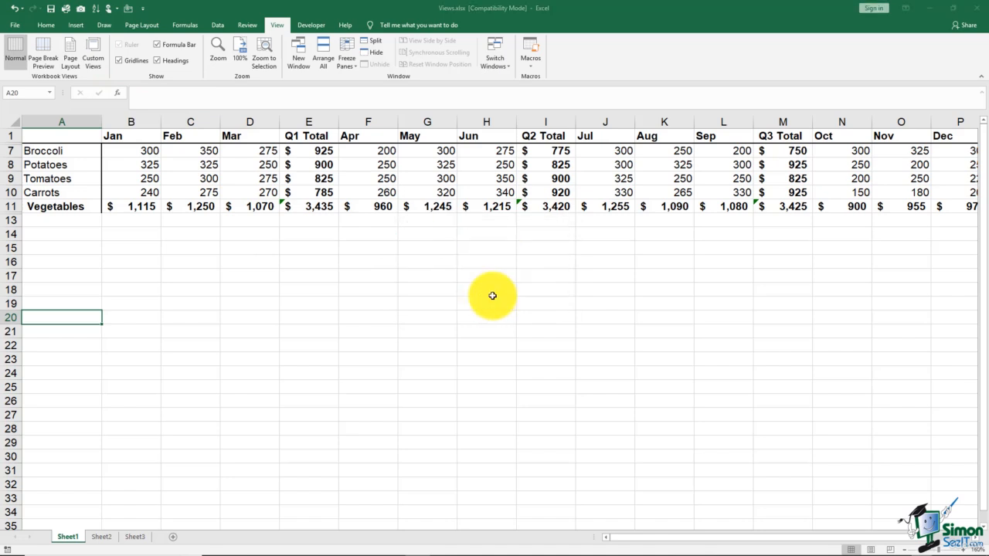
pyautogui.click(371, 309)
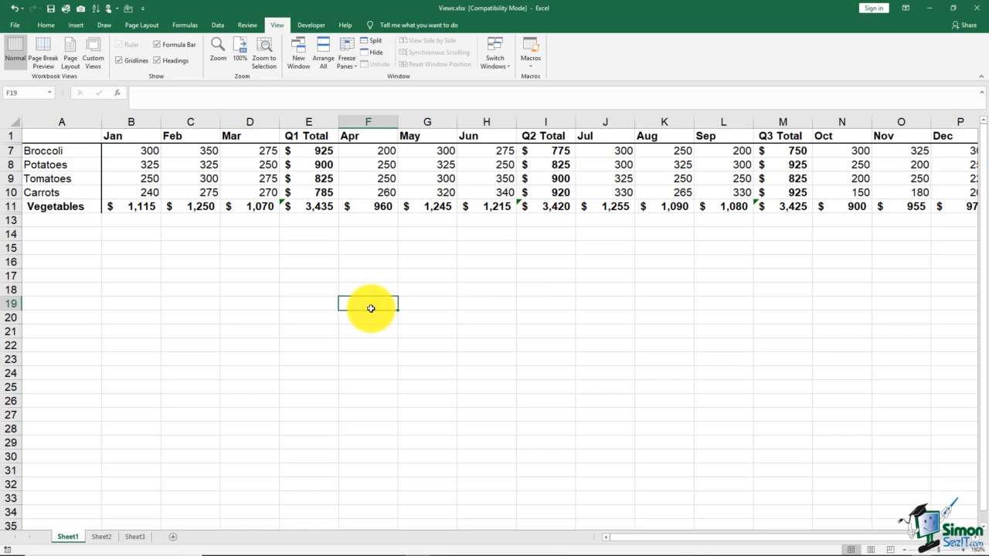
# Step: Switch the sheet back to the saved custom view named Original
pyautogui.click(94, 61)
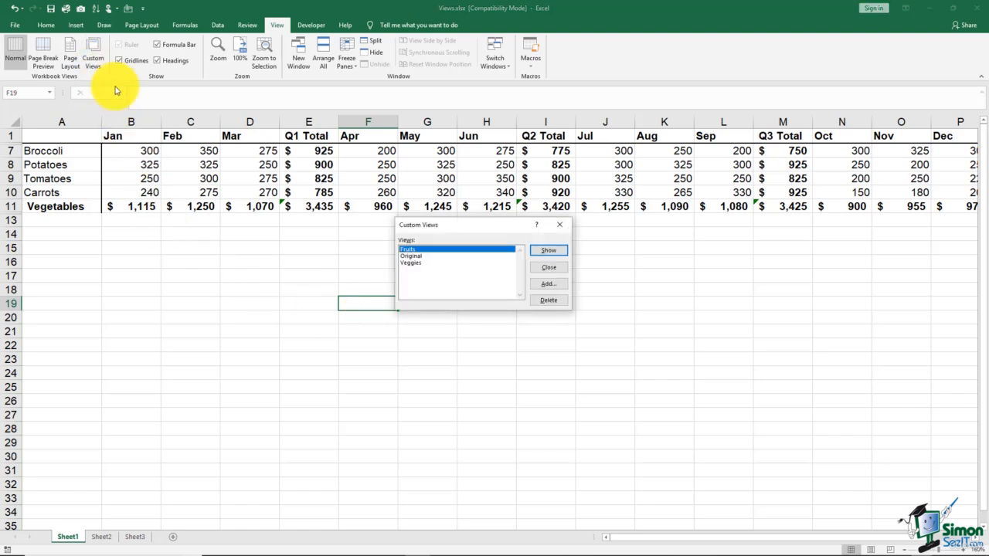
pyautogui.click(425, 256)
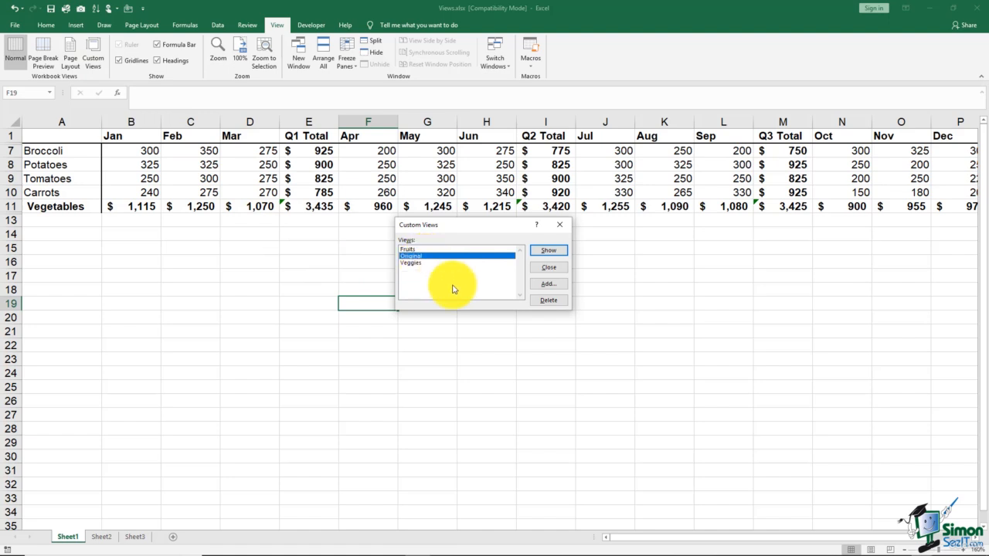
pyautogui.click(548, 252)
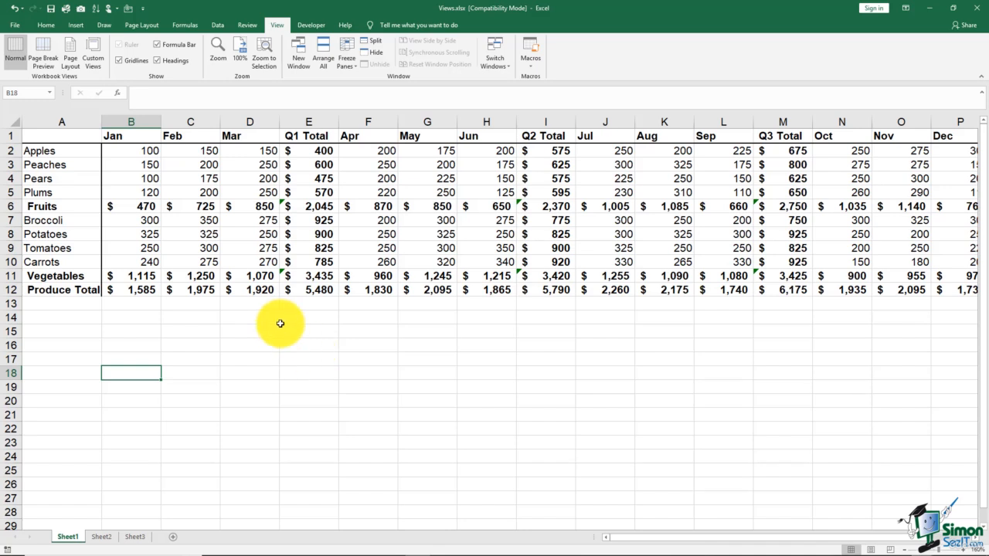
# Step: Apply Auto Outline to the produce table and collapse its columns to level 2, showing only the quarterly and year totals
pyautogui.click(202, 234)
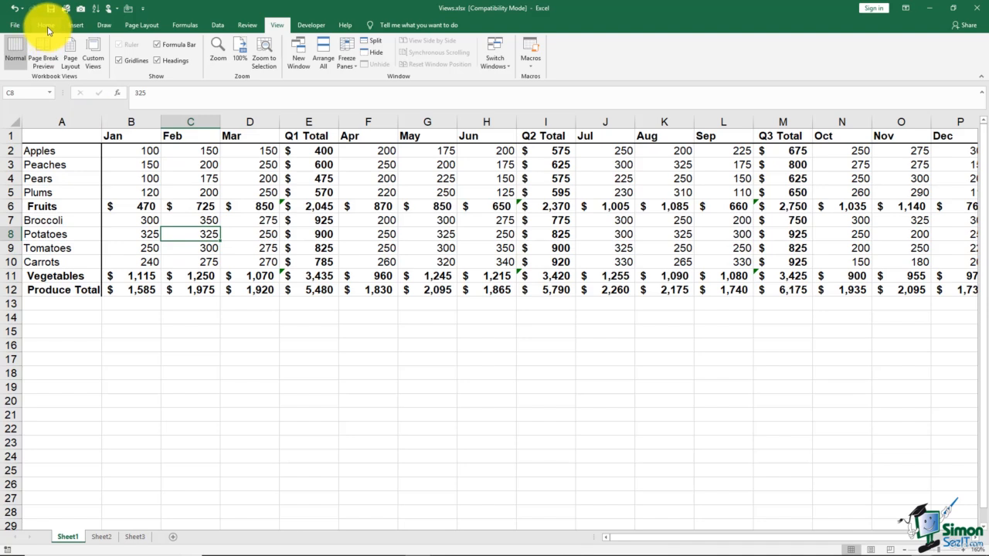
pyautogui.click(216, 24)
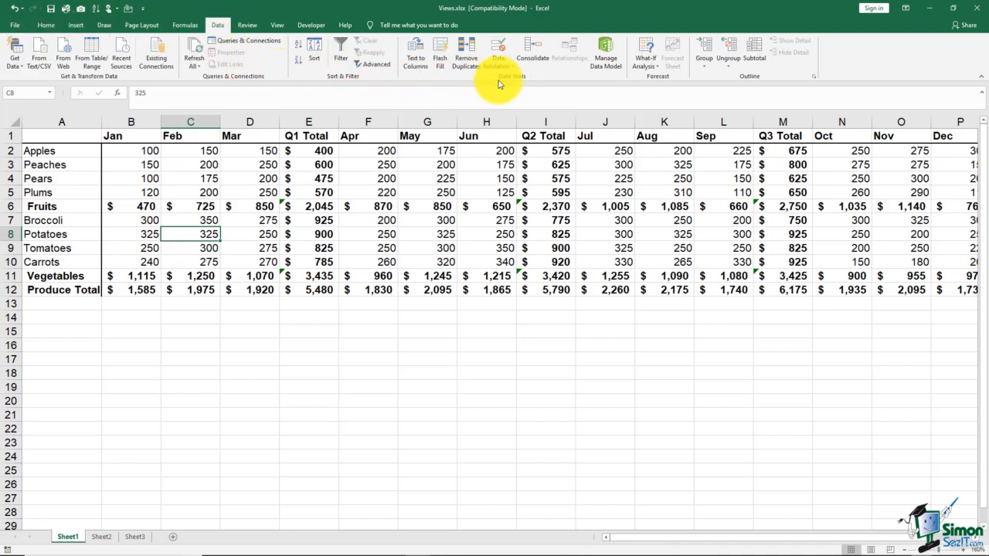
pyautogui.click(704, 66)
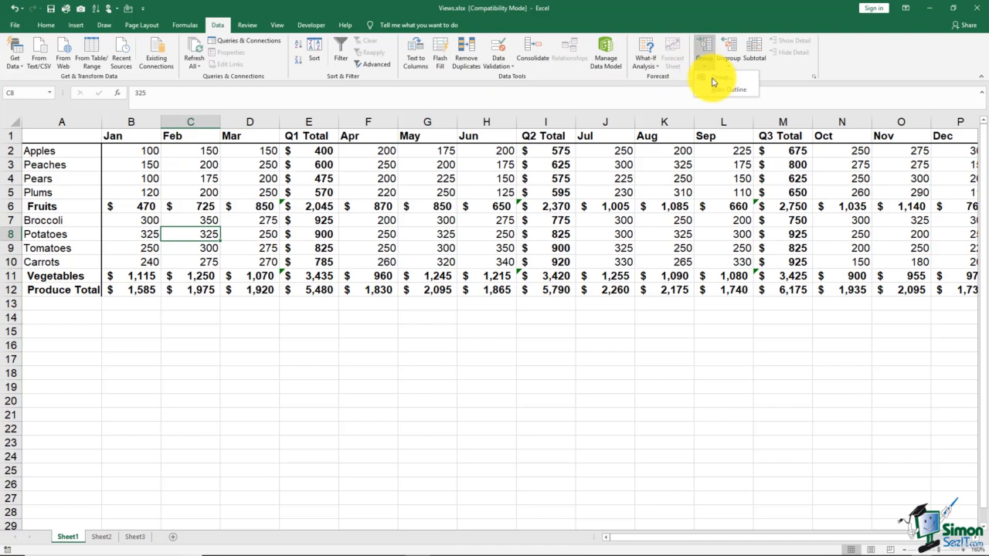
pyautogui.click(719, 90)
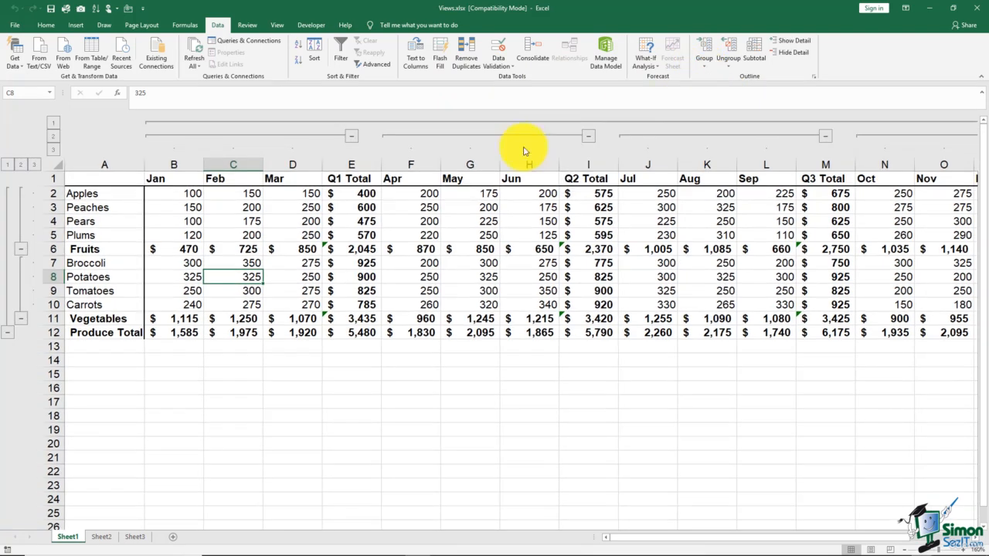
pyautogui.click(52, 139)
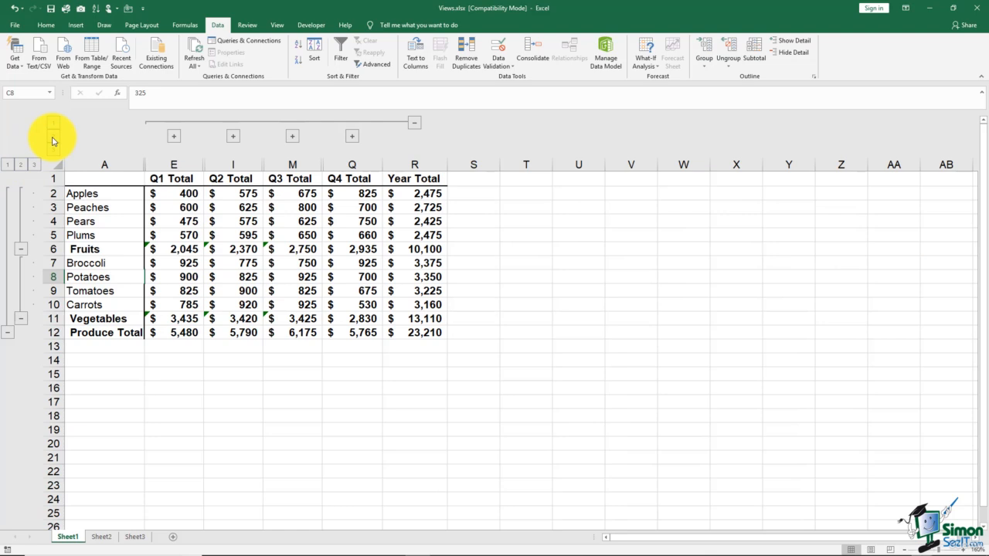
# Step: Save the collapsed quarterly-totals layout as a custom view named Qtrs, including print settings and hidden rows, columns and filter settings
pyautogui.click(174, 298)
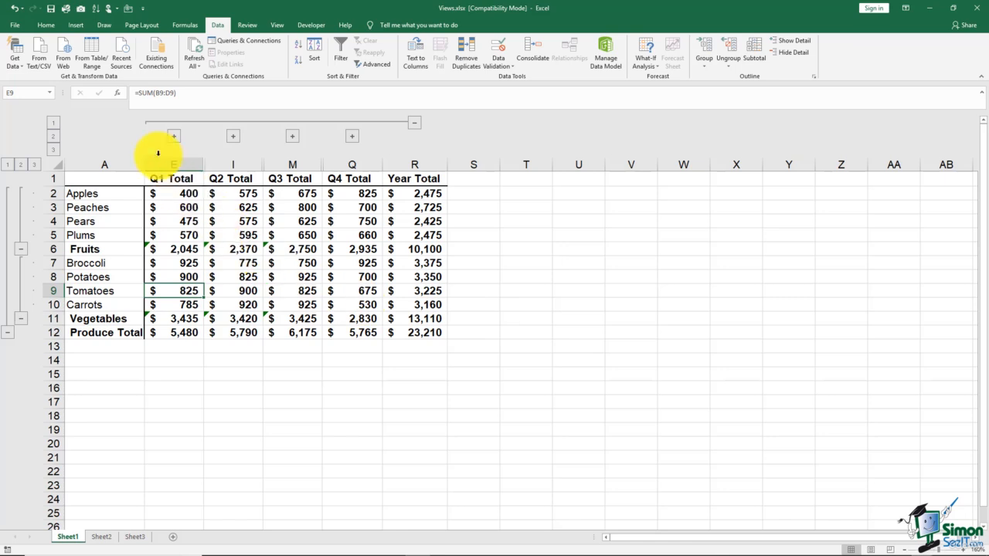
pyautogui.click(271, 23)
pyautogui.click(94, 56)
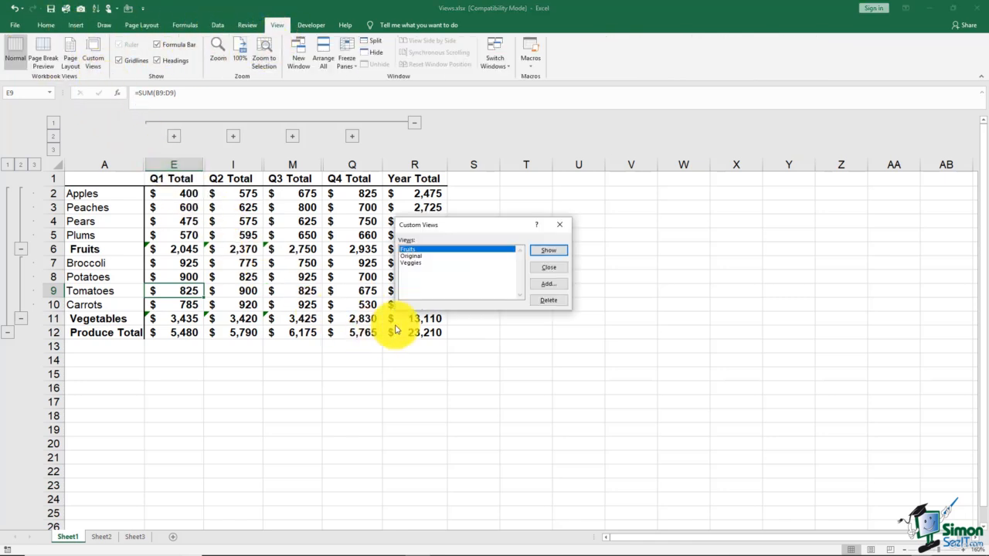
pyautogui.click(548, 284)
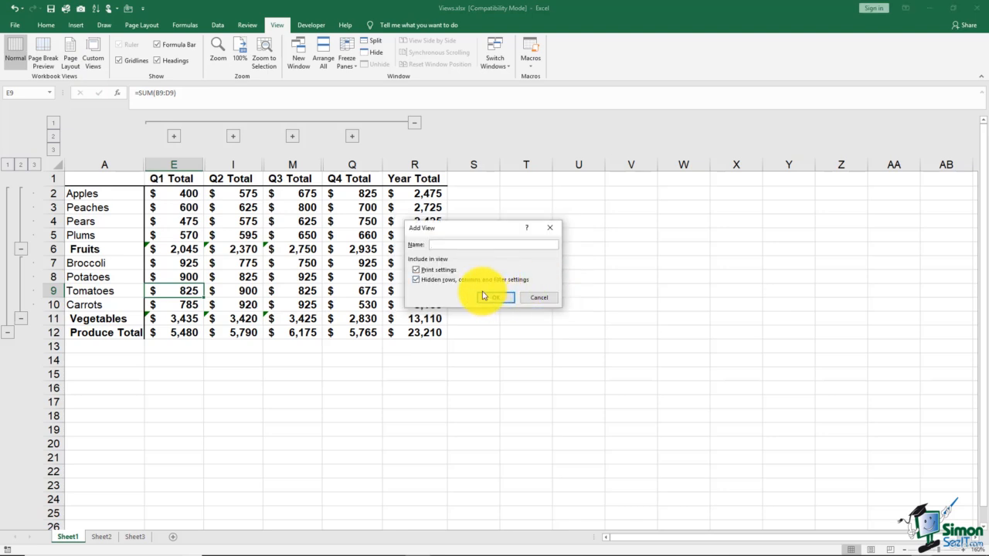
pyautogui.write('Qtrs')
pyautogui.click(497, 299)
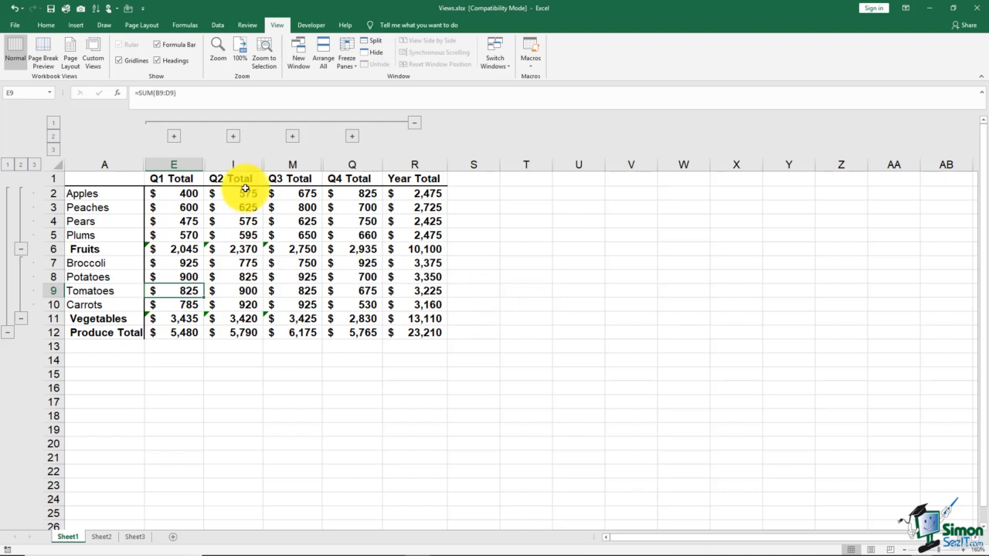
# Step: Show the saved custom view named Original to bring back the monthly columns
pyautogui.click(93, 54)
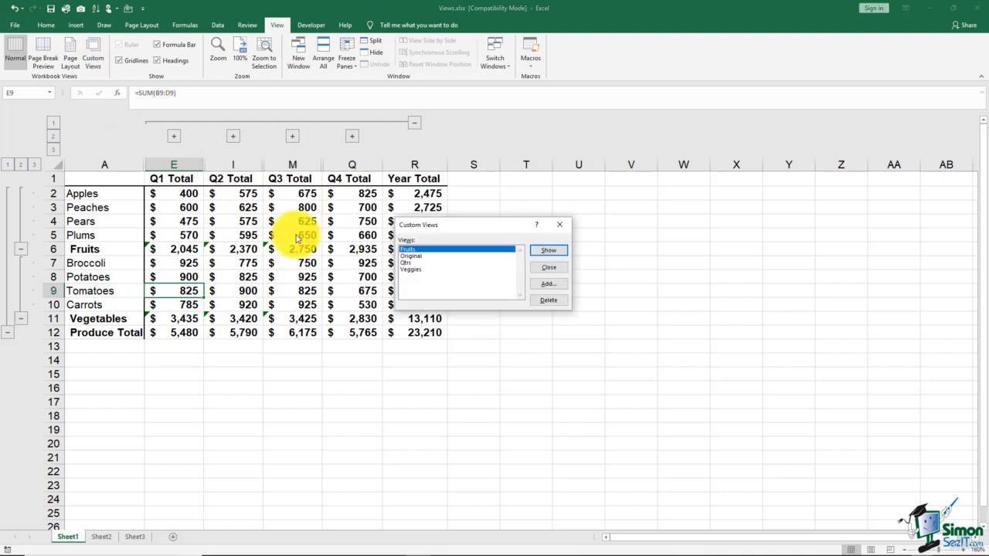
pyautogui.click(435, 256)
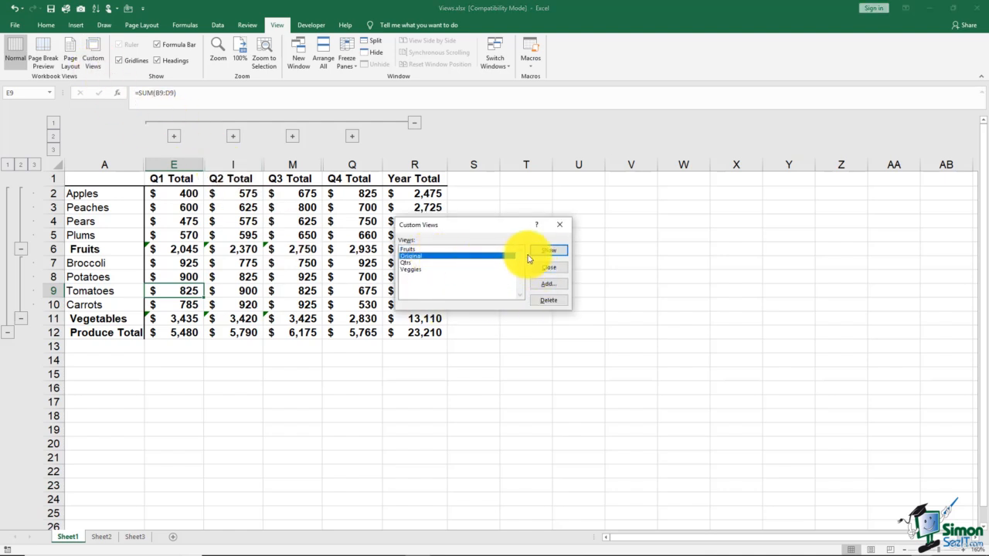
pyautogui.click(545, 251)
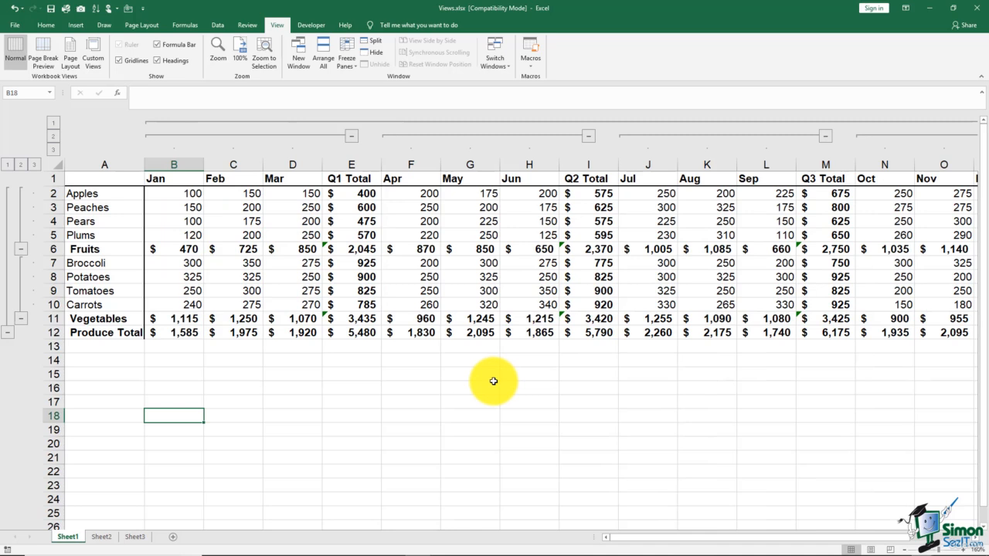
# Step: Switch the sheet to the saved custom view named Qtrs, showing only quarterly and year totals
pyautogui.click(98, 71)
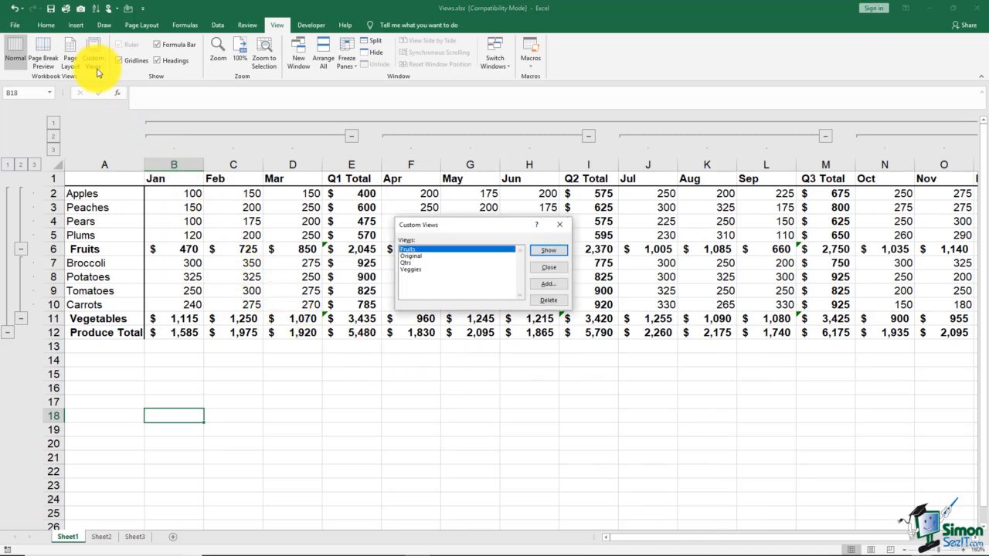
pyautogui.click(435, 263)
pyautogui.click(548, 250)
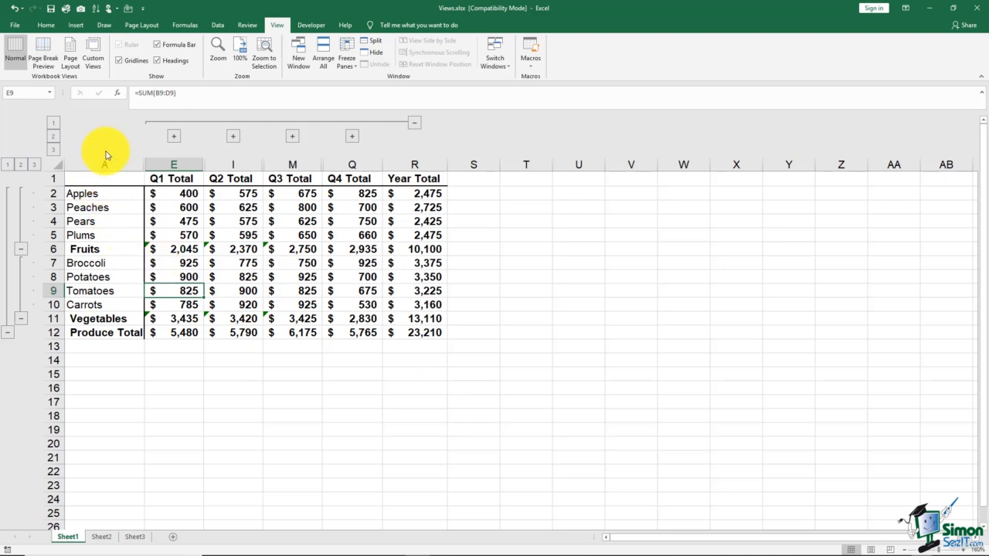
# Step: Clear the outline from the produce table to remove its row and column grouping
pyautogui.click(219, 26)
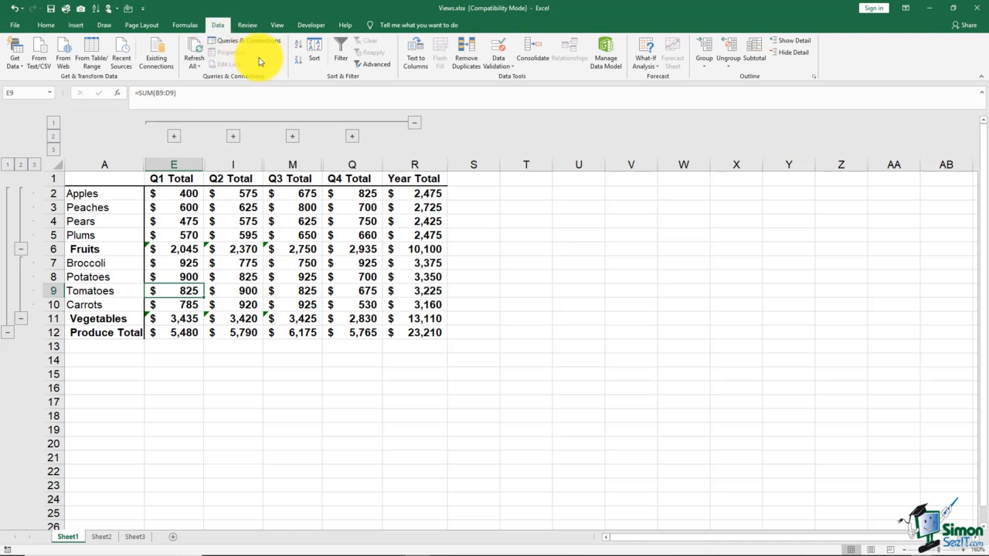
pyautogui.click(728, 68)
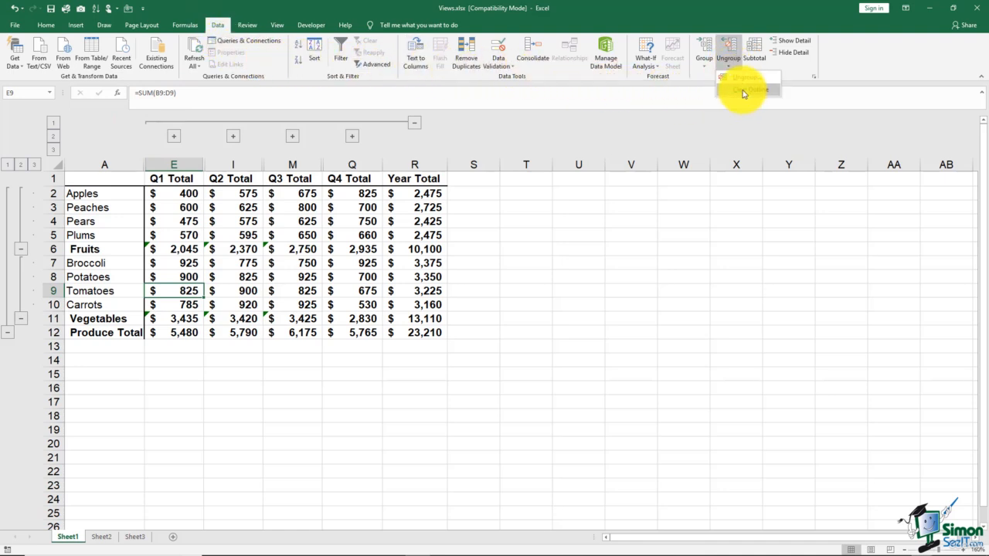
pyautogui.click(747, 89)
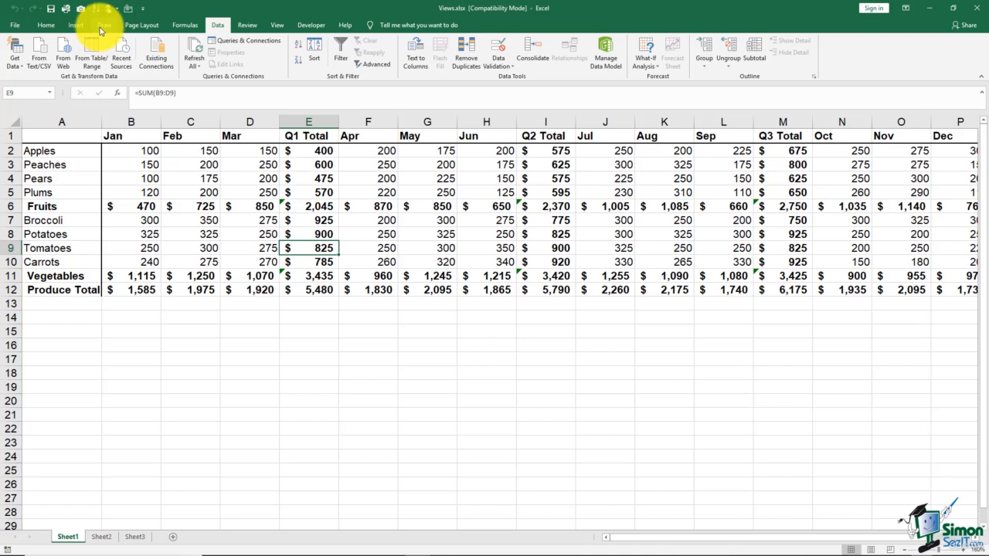
# Step: Check the list of saved custom views and close it without showing any of them
pyautogui.click(276, 24)
pyautogui.click(93, 54)
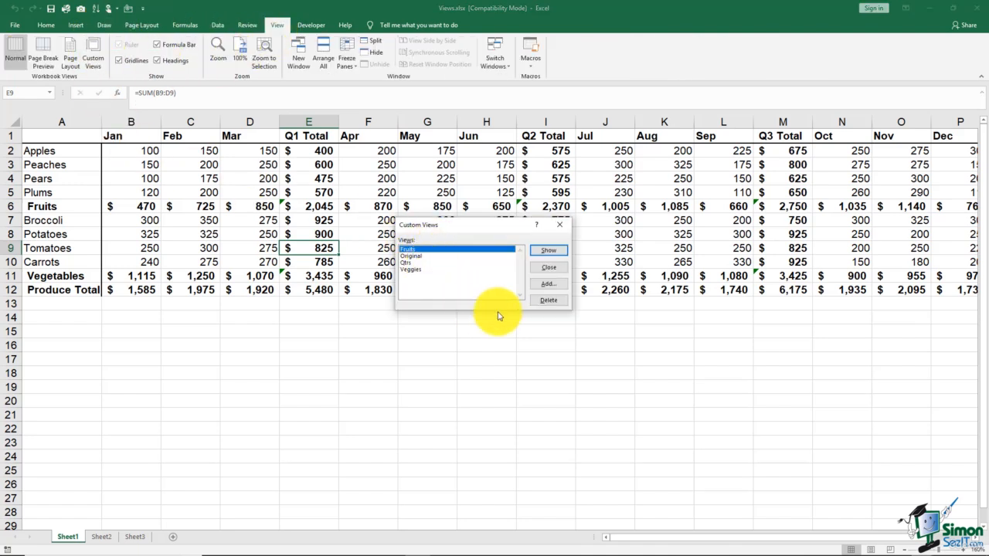
pyautogui.click(549, 267)
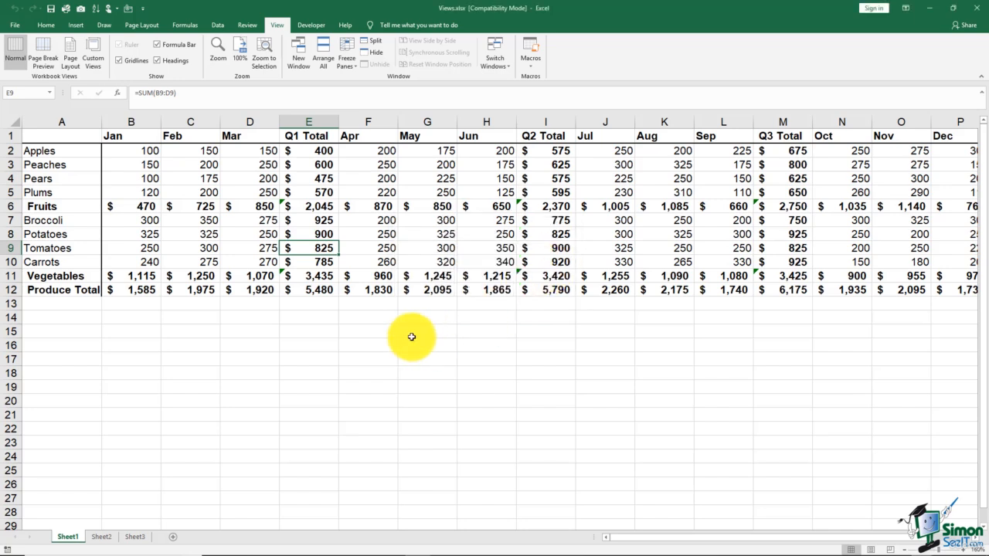